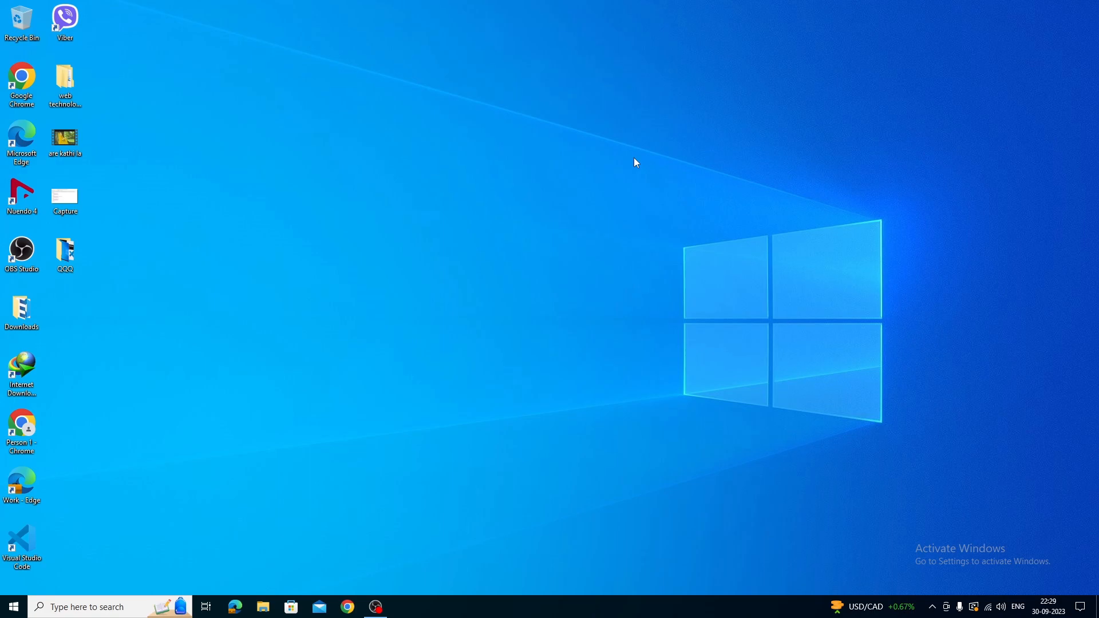
Refresh the desktop and open Google Chrome with the Tutorial point profile.
right_click(458, 297)
click(476, 330)
click(349, 608)
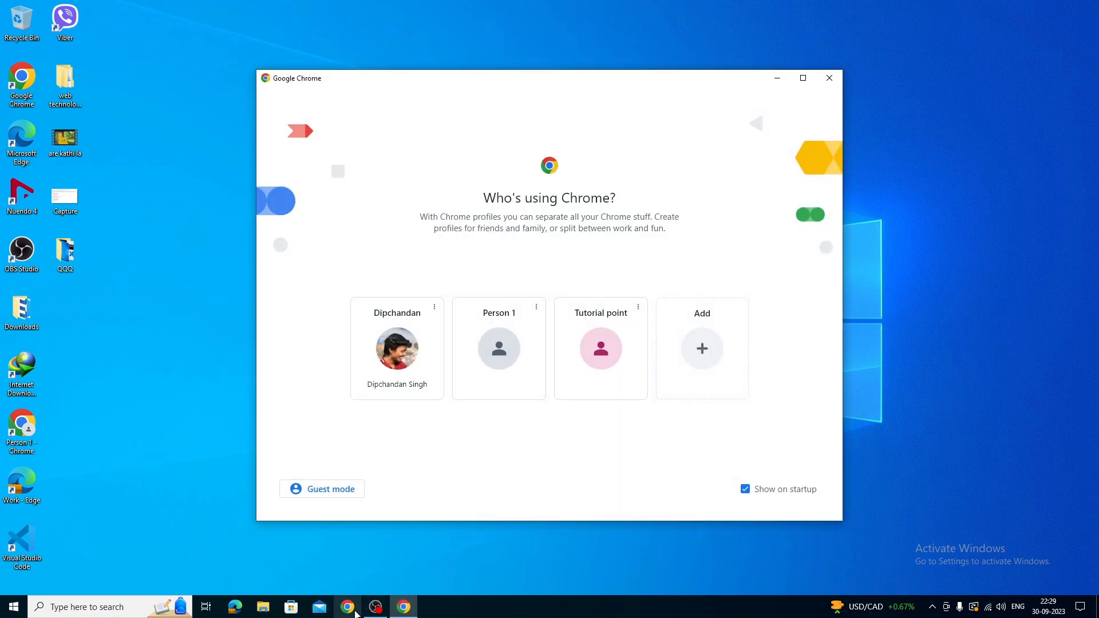
click(559, 379)
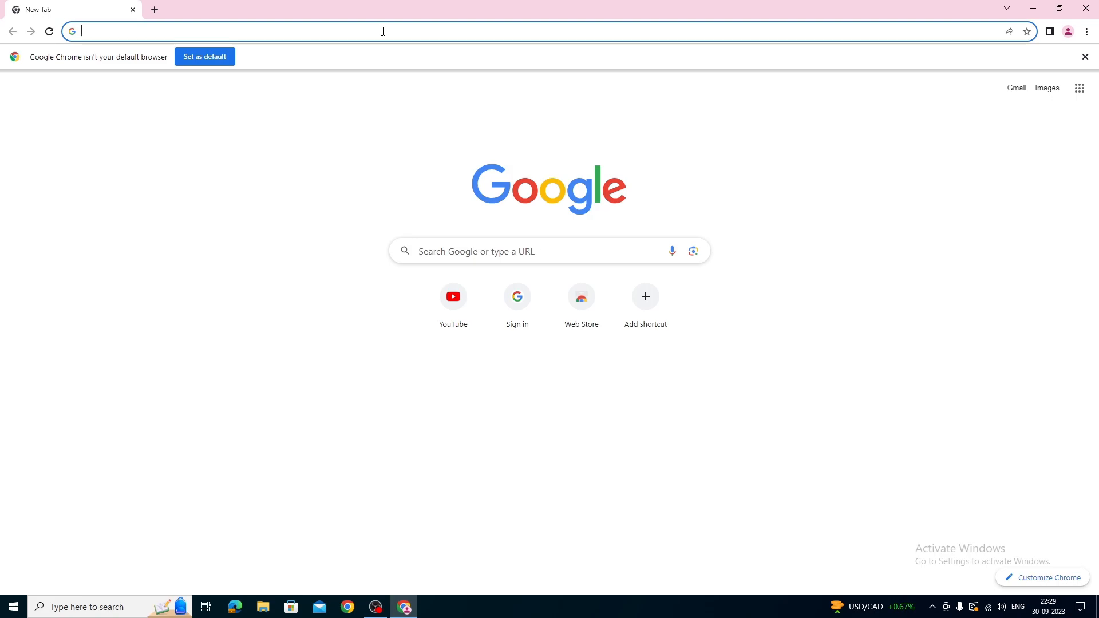
Search Google for python.
text(pythom)
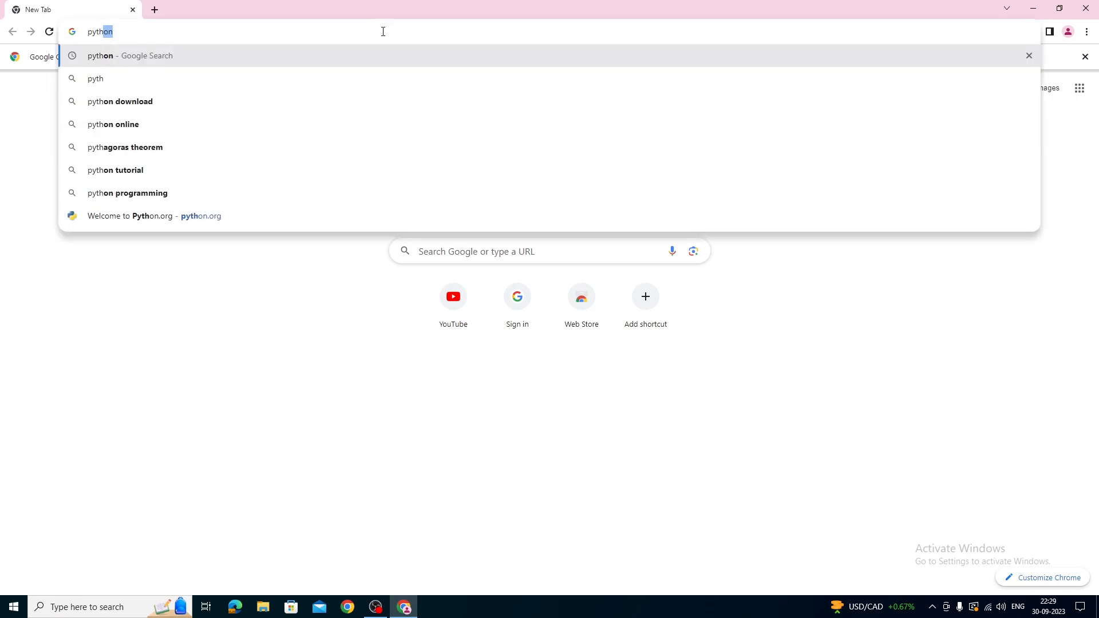
key(BackSpace)
text(n)
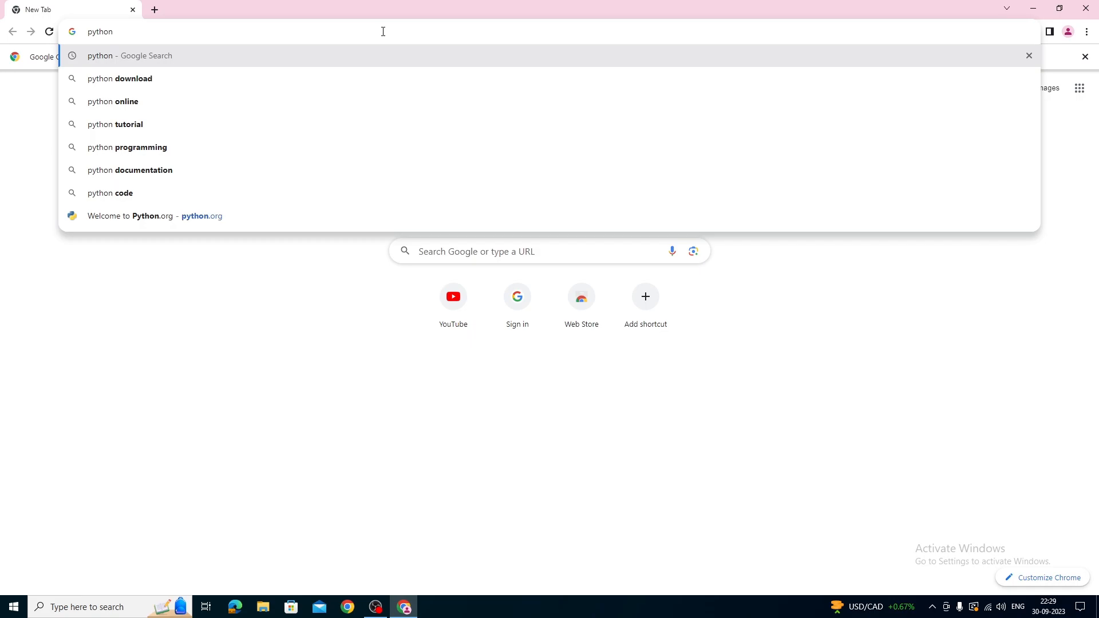
key(Return)
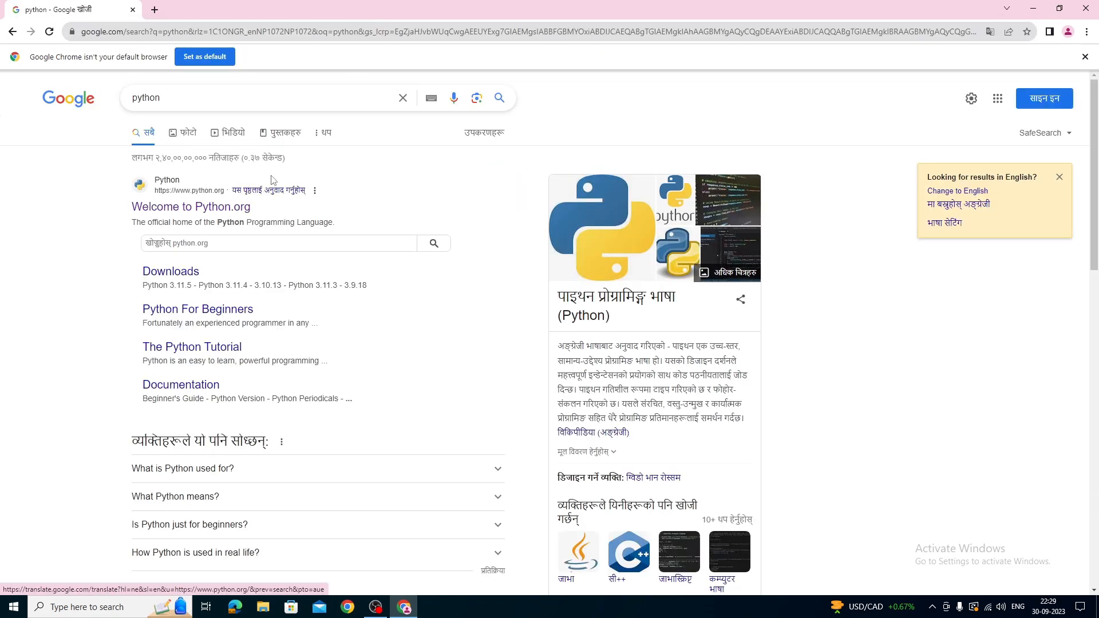
Open the official Python.org website from the search results and download Python 3.11.5 for Windows.
click(220, 207)
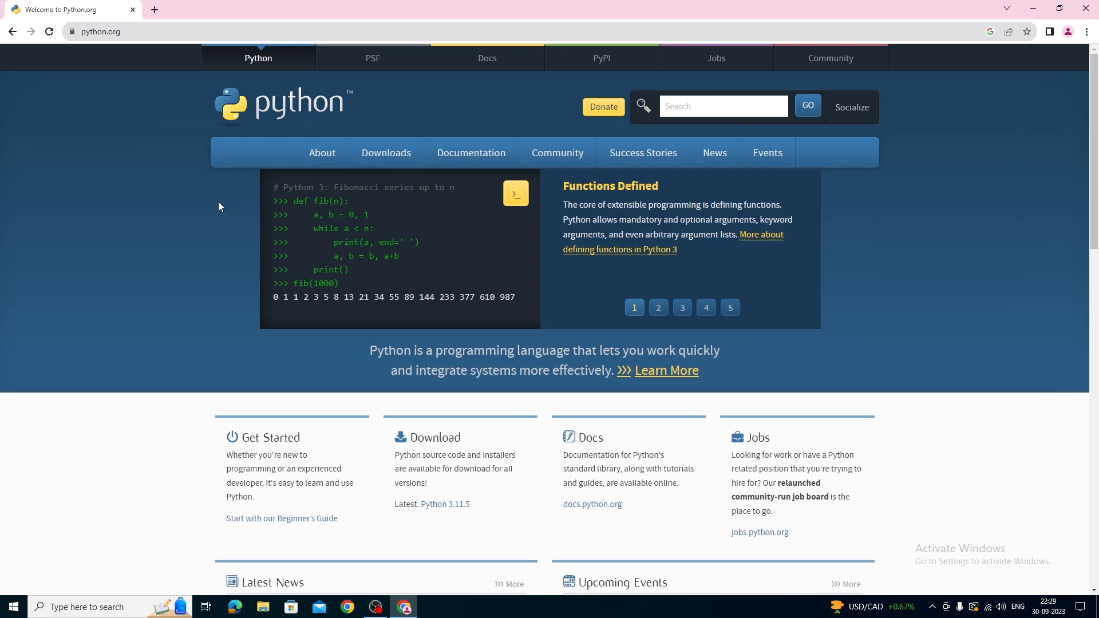
mouse_move(391, 154)
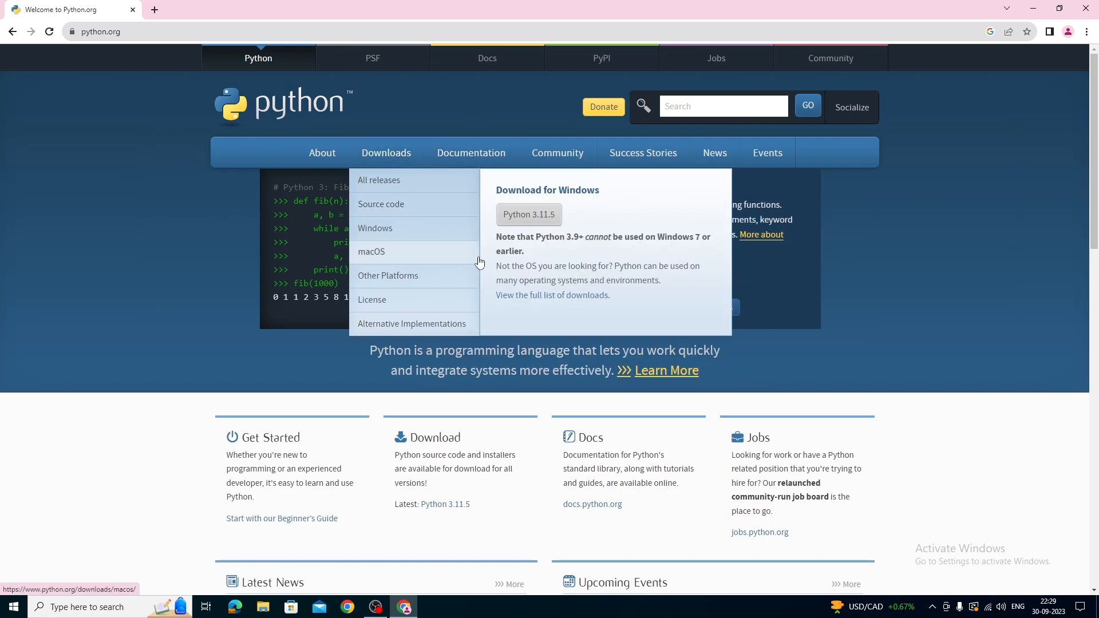
click(524, 216)
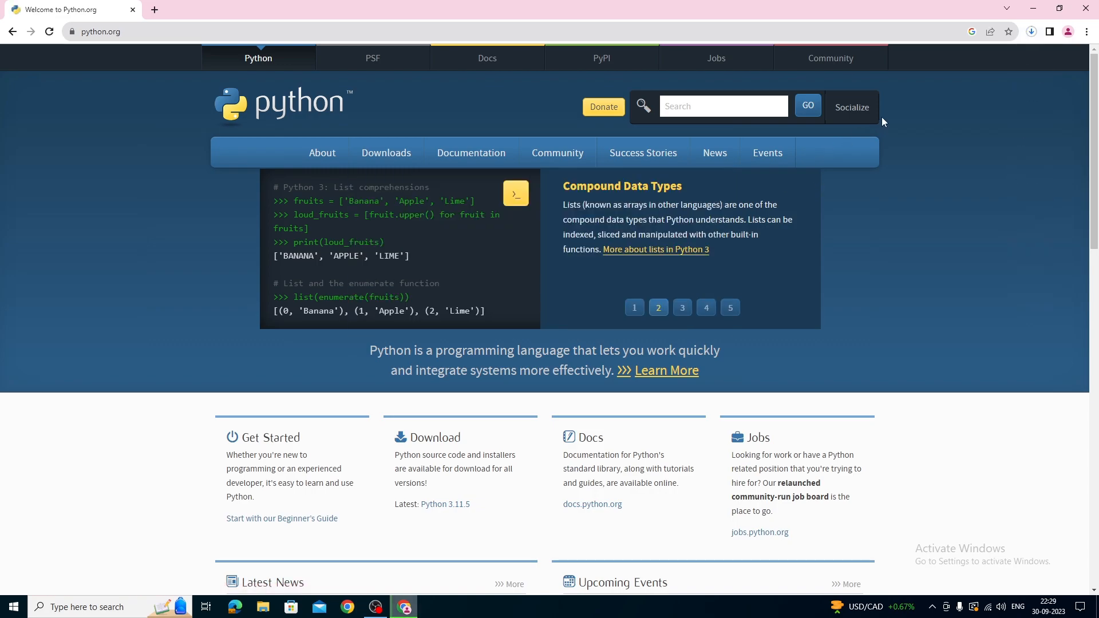
Run the downloaded python-3.11.5-amd64.exe and install Python with default settings, admin privileges for py.exe and python.exe added to PATH.
click(1031, 32)
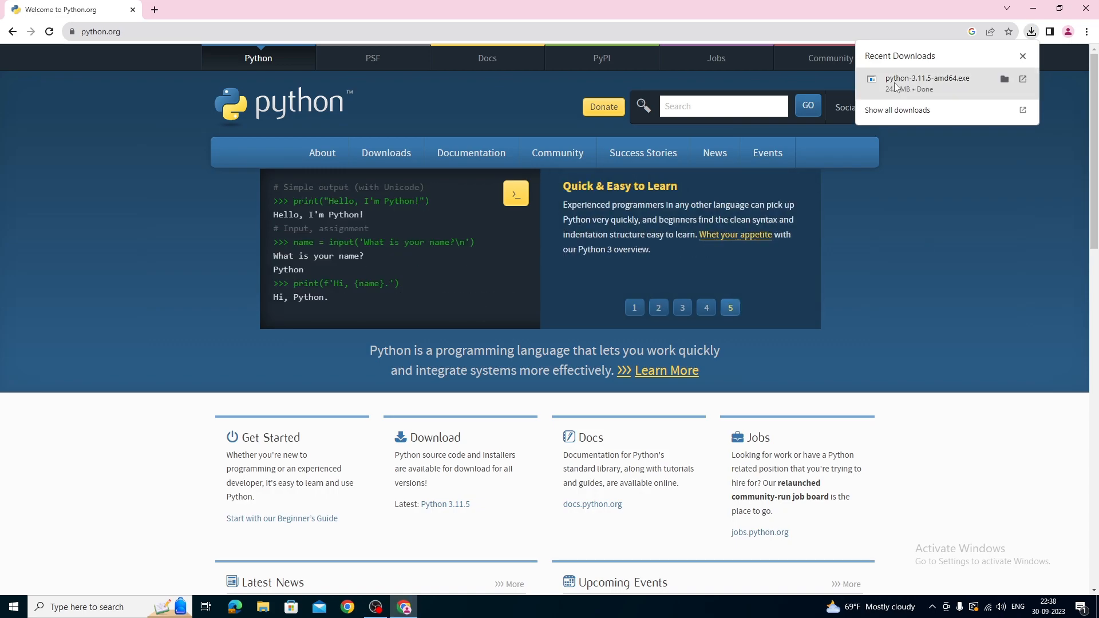
click(899, 84)
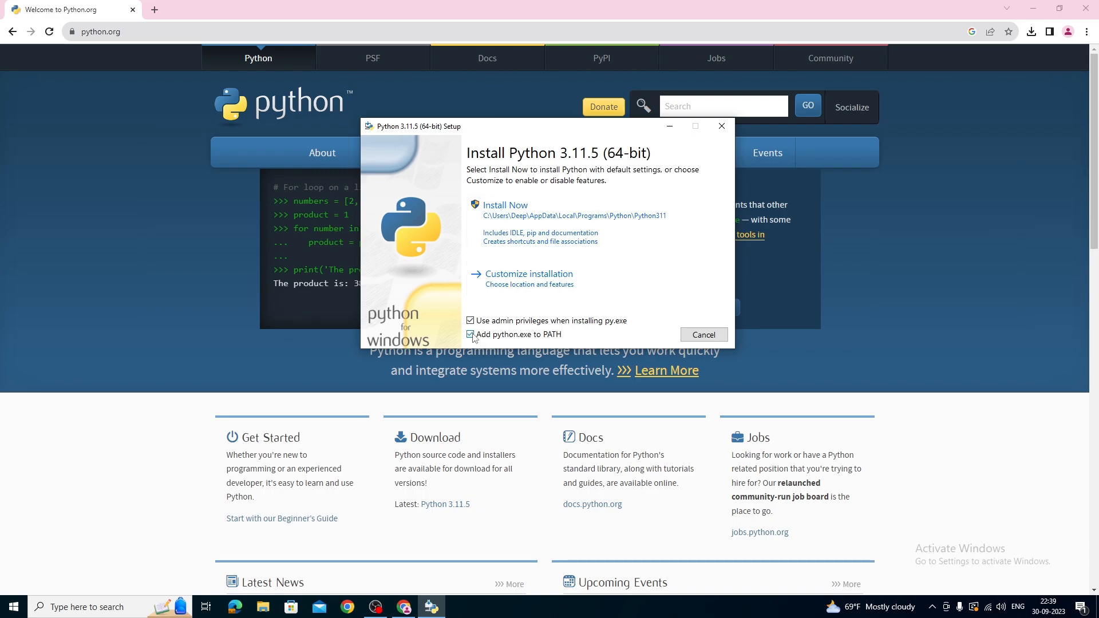
click(532, 213)
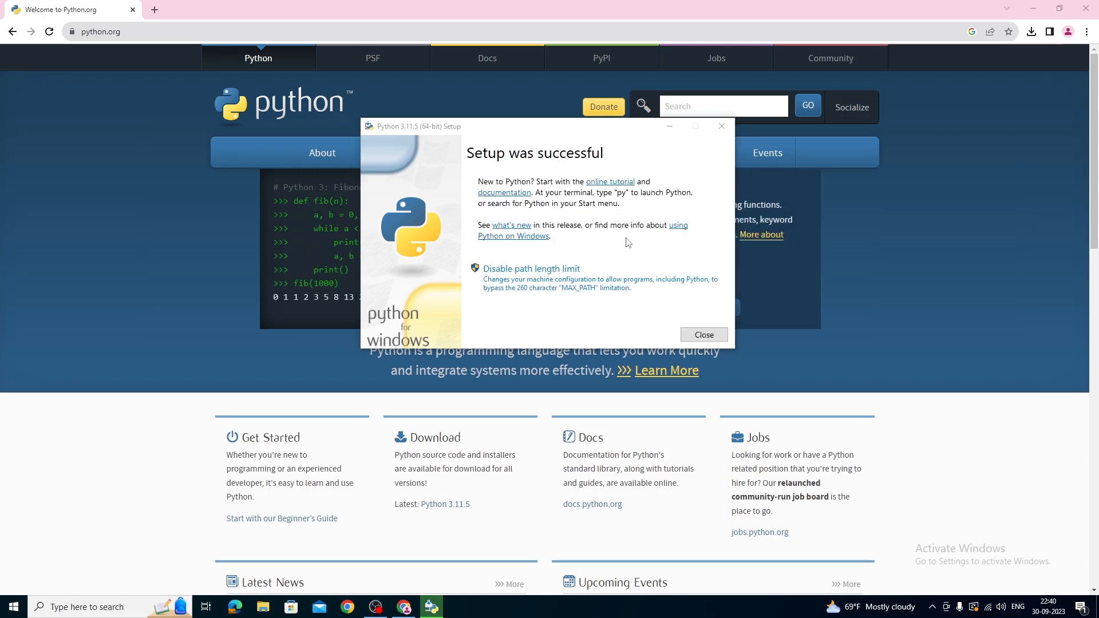
click(693, 337)
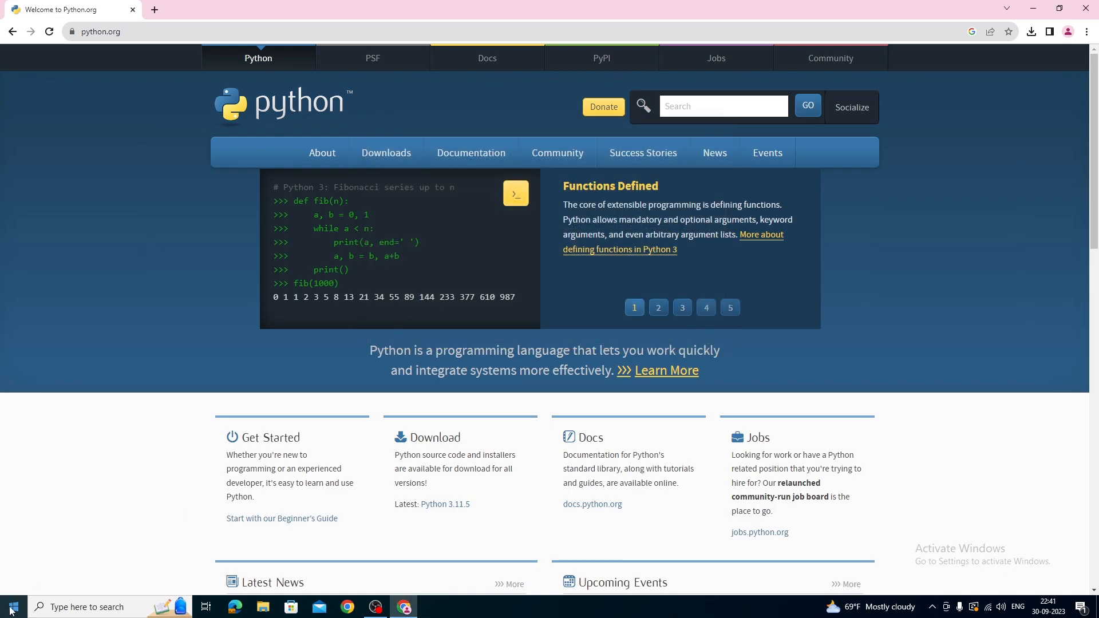
Check the installed Python version by running python --version in Command Prompt, and close the window.
click(12, 608)
text(cmd)
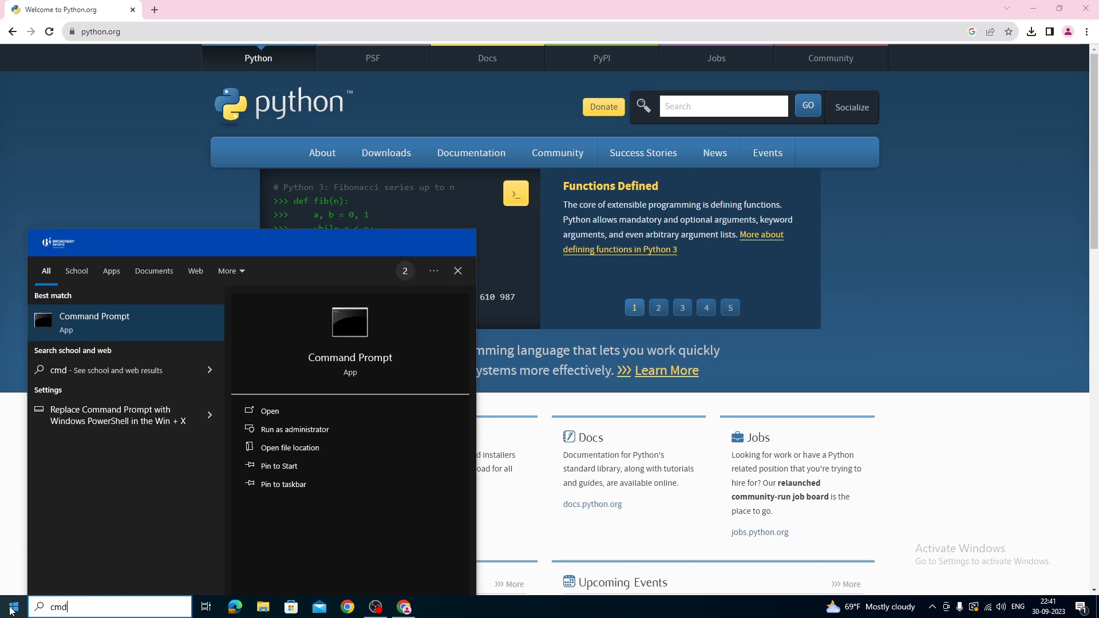
key(Return)
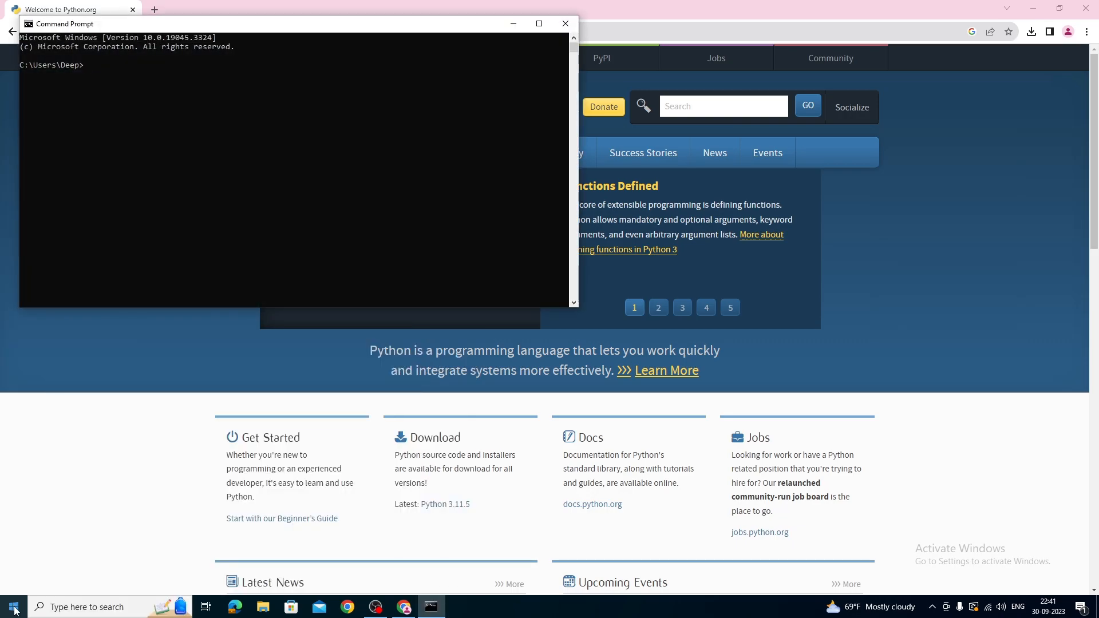
text(python --version)
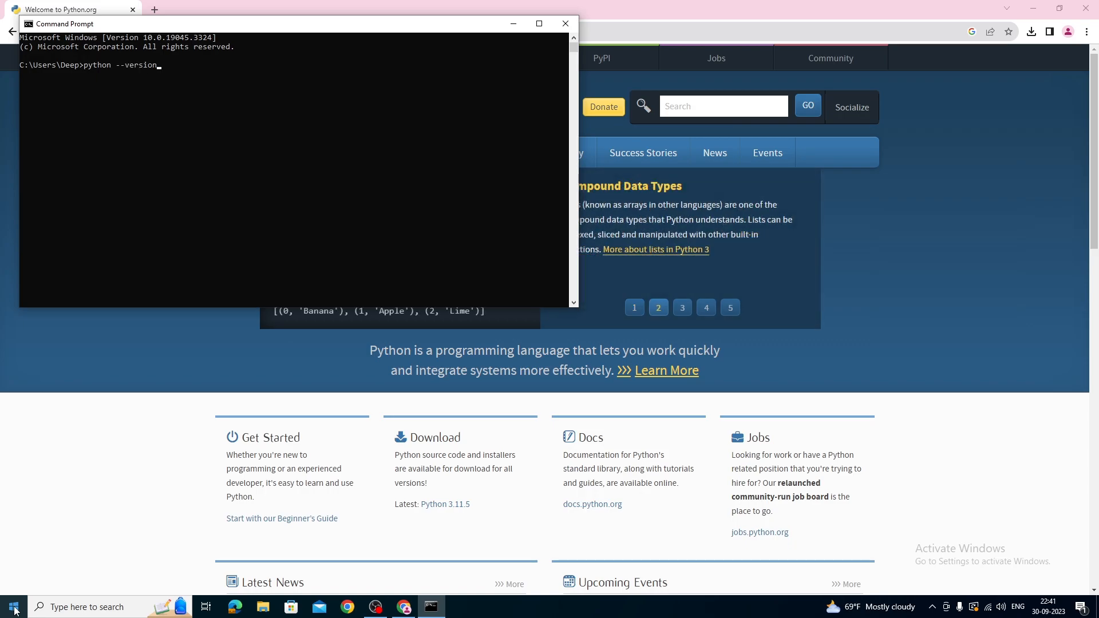
key(Return)
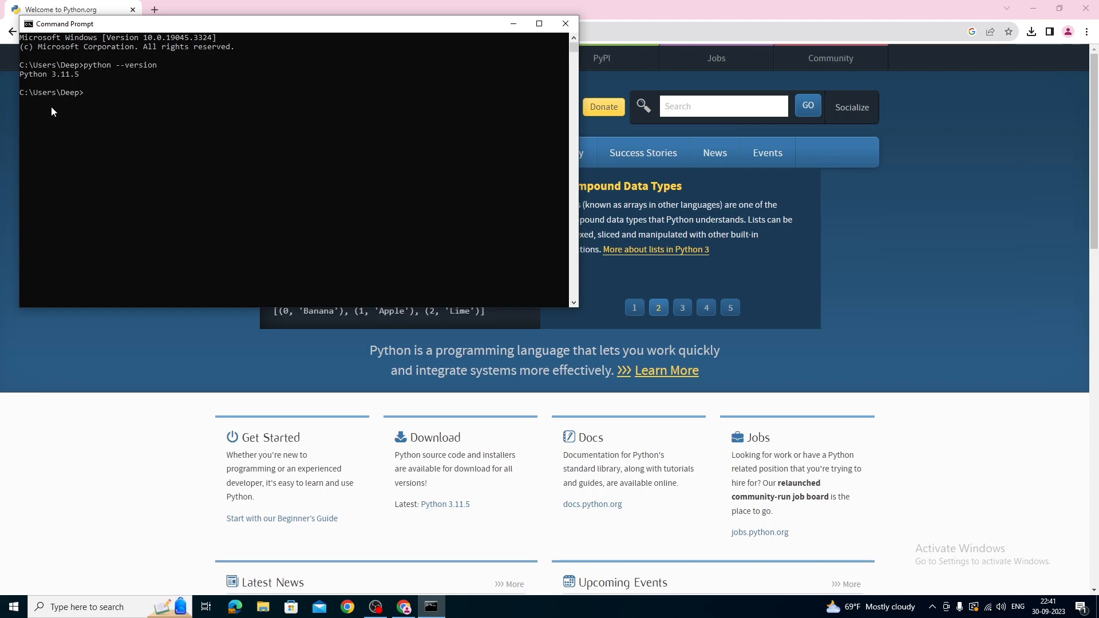
drag(29, 77, 86, 77)
click(87, 76)
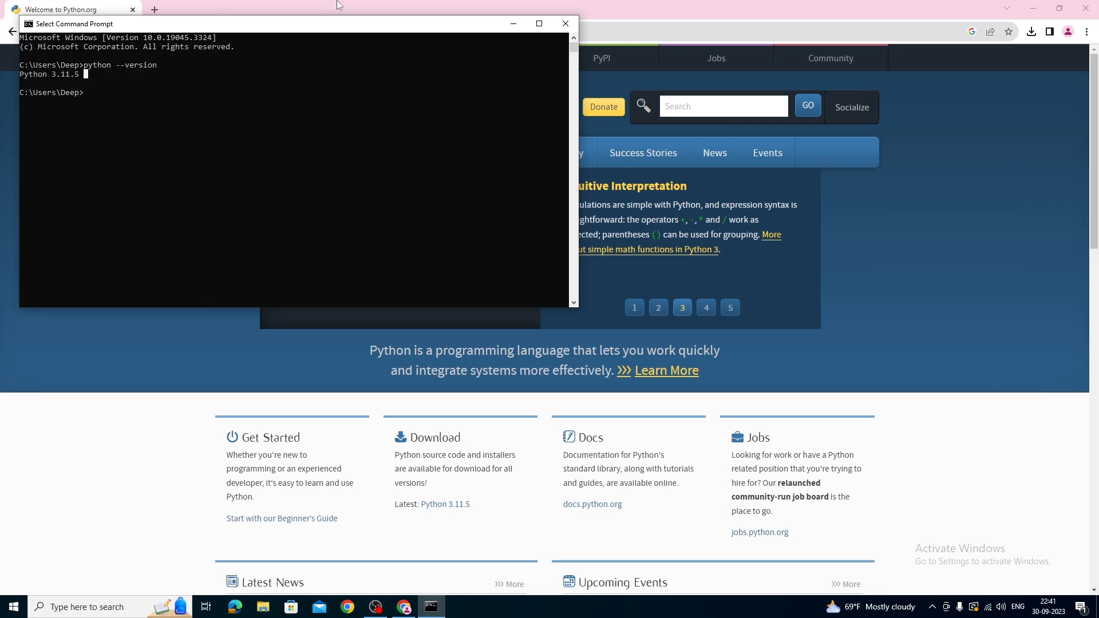
click(566, 24)
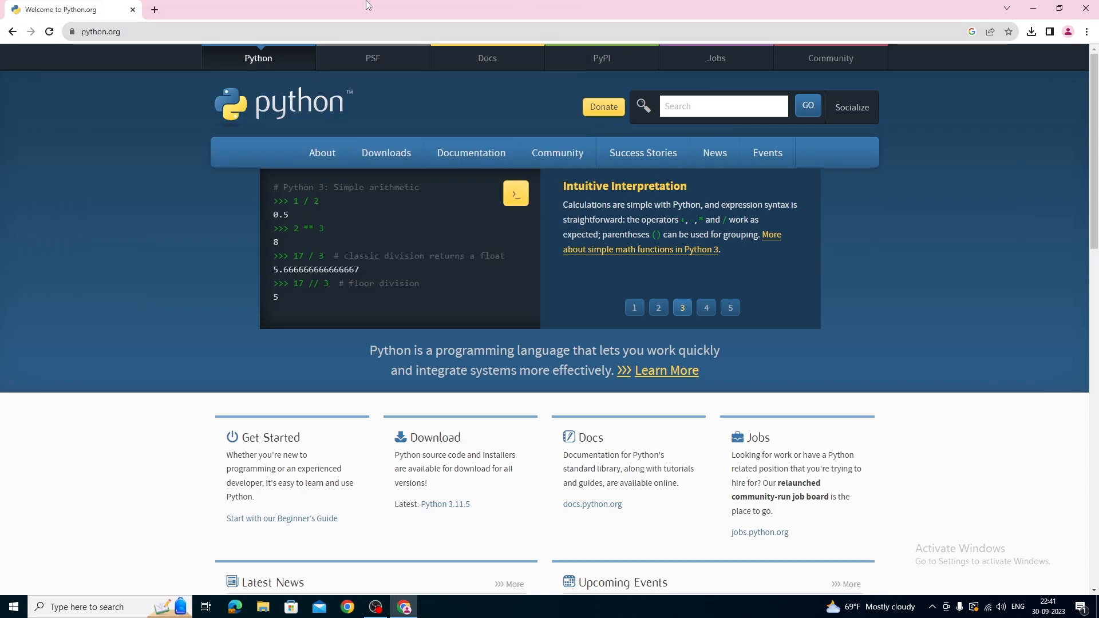
Search Google for vscode in a new browser tab and open the official Visual Studio Code website.
click(155, 10)
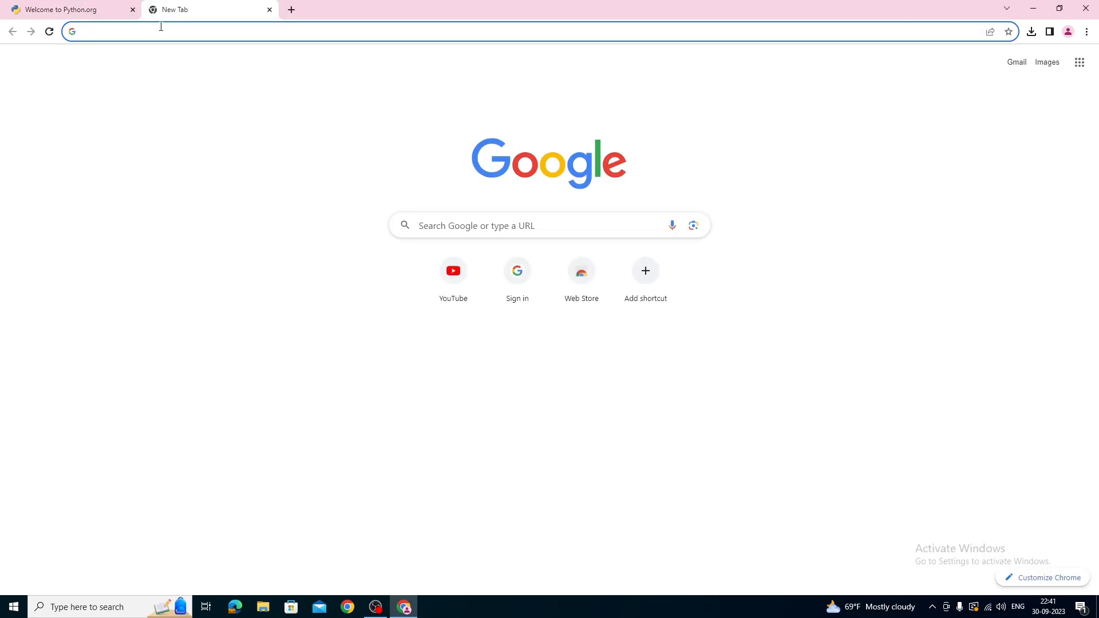
text(vs)
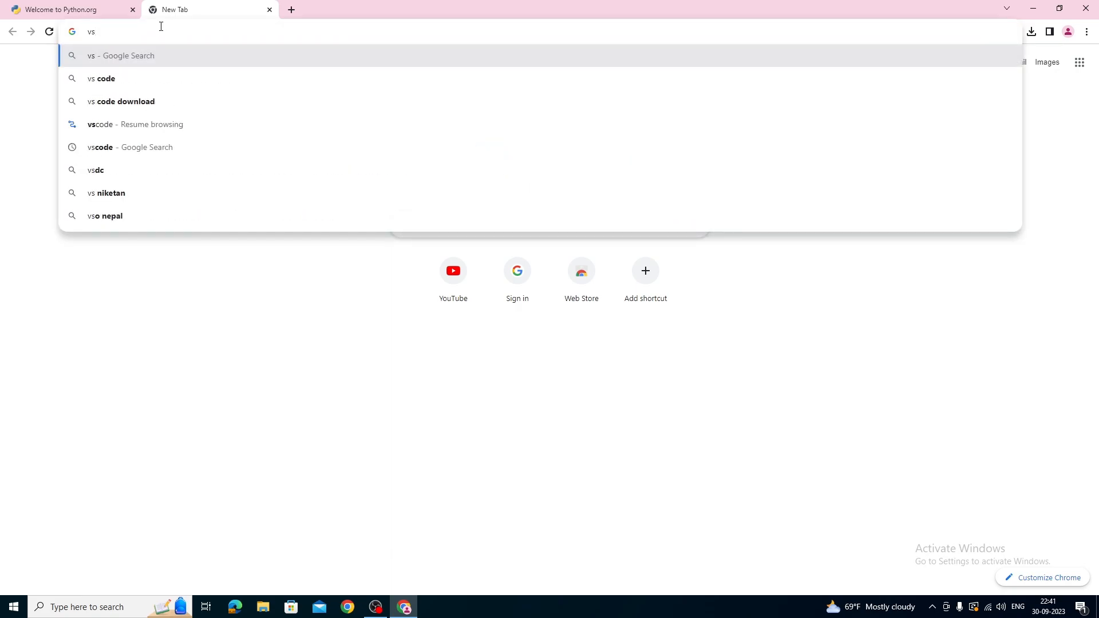
text(code)
key(Return)
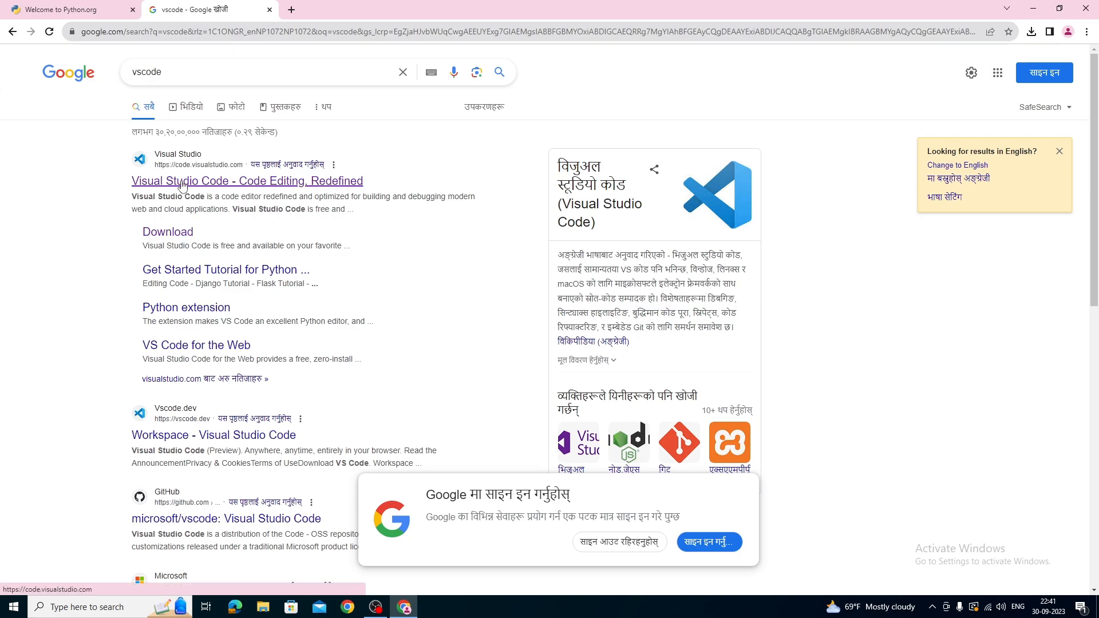
click(229, 186)
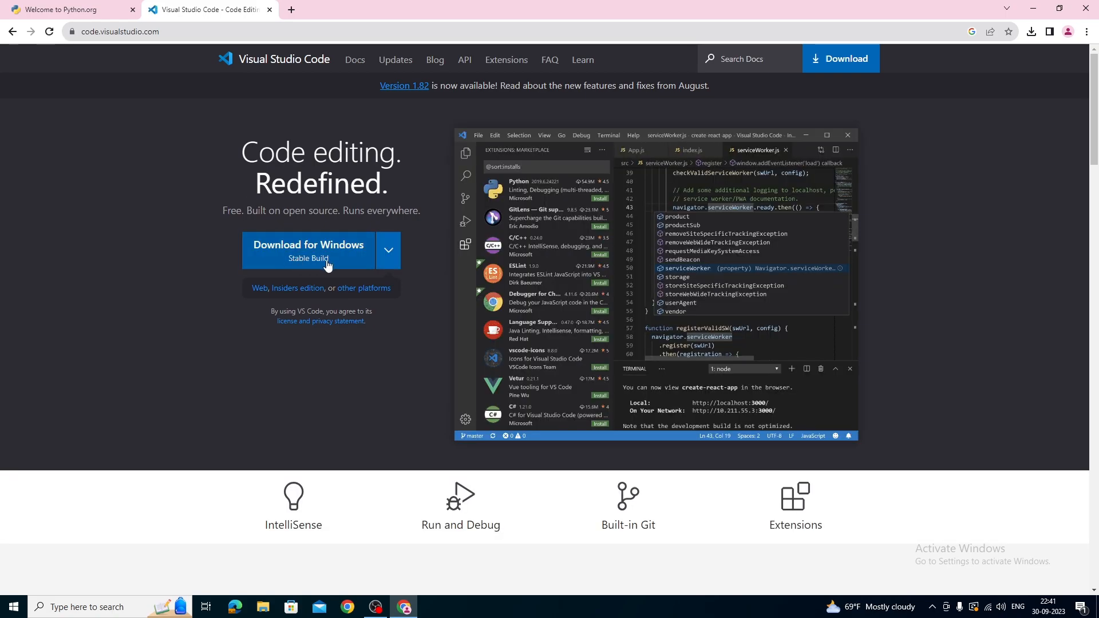
Look over the download options for other platforms and download the stable Visual Studio Code build for Windows.
click(388, 247)
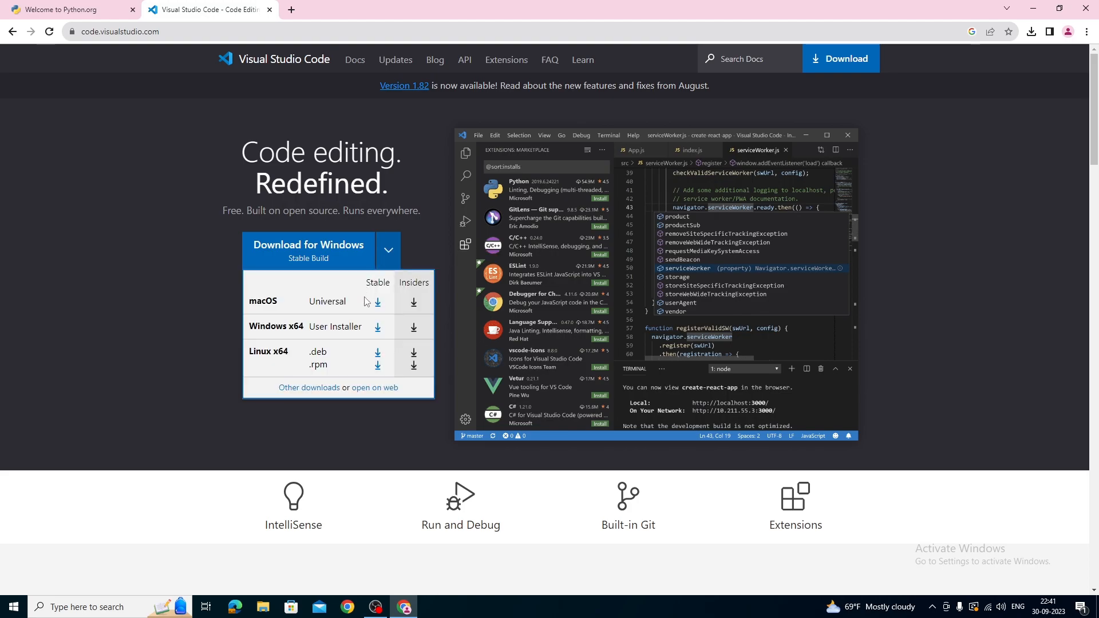
click(386, 251)
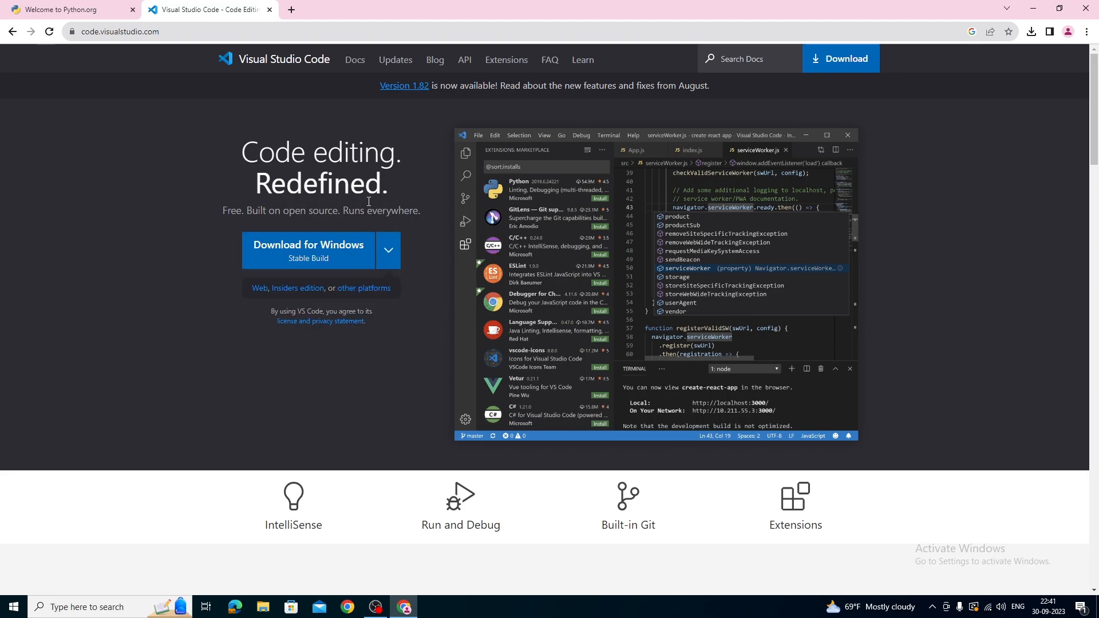
click(289, 254)
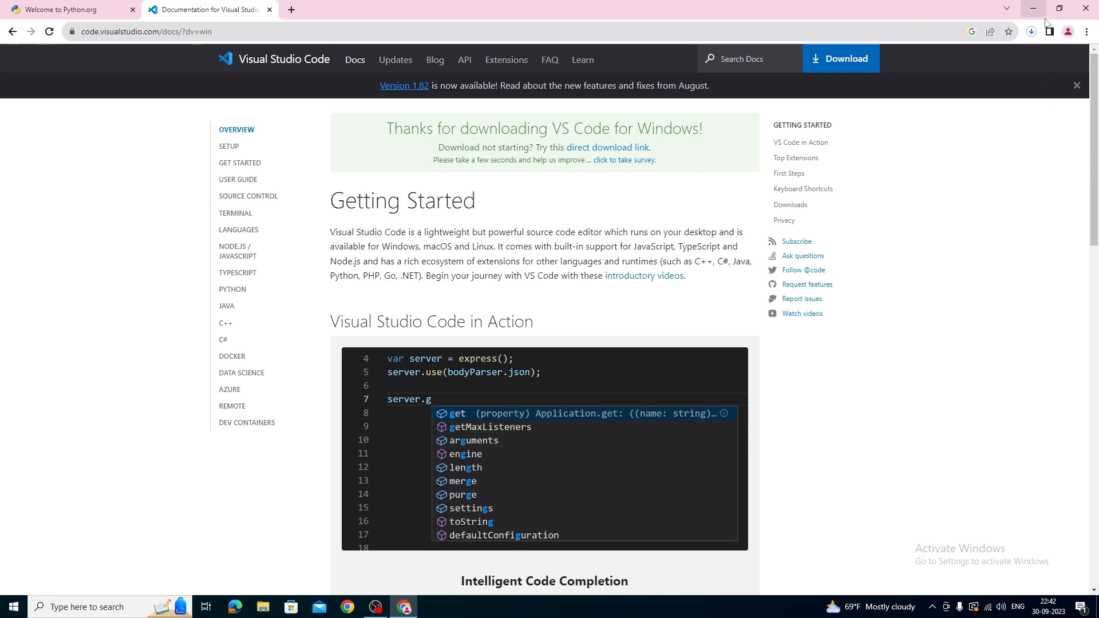
Install Visual Studio Code from the downloaded setup with a desktop icon, Open with Code actions and Add to PATH, and launch it.
click(1031, 31)
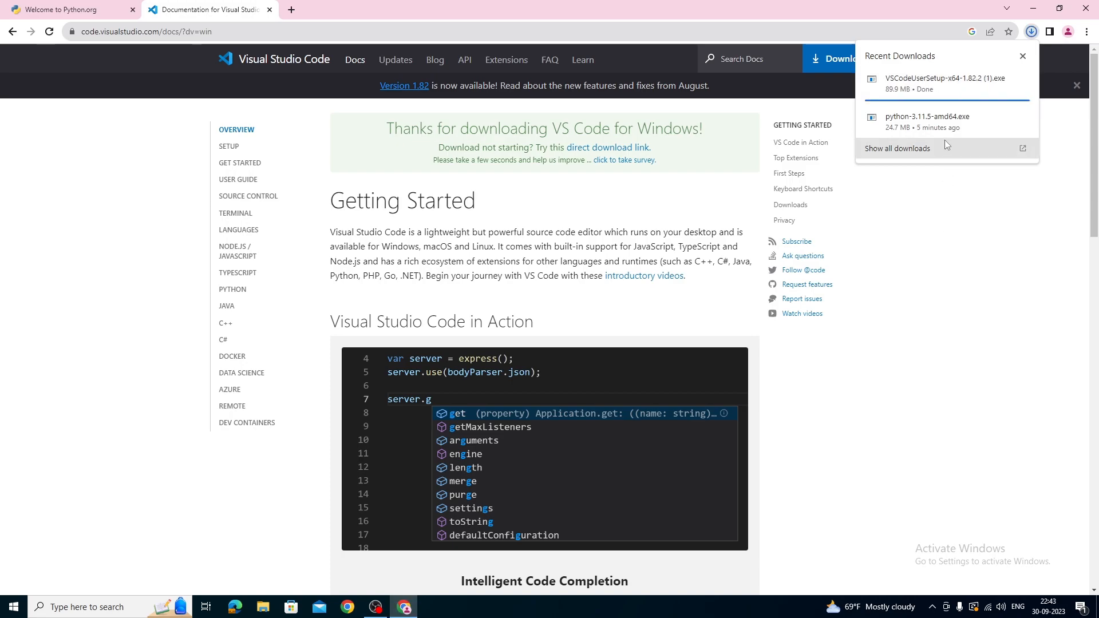
click(921, 93)
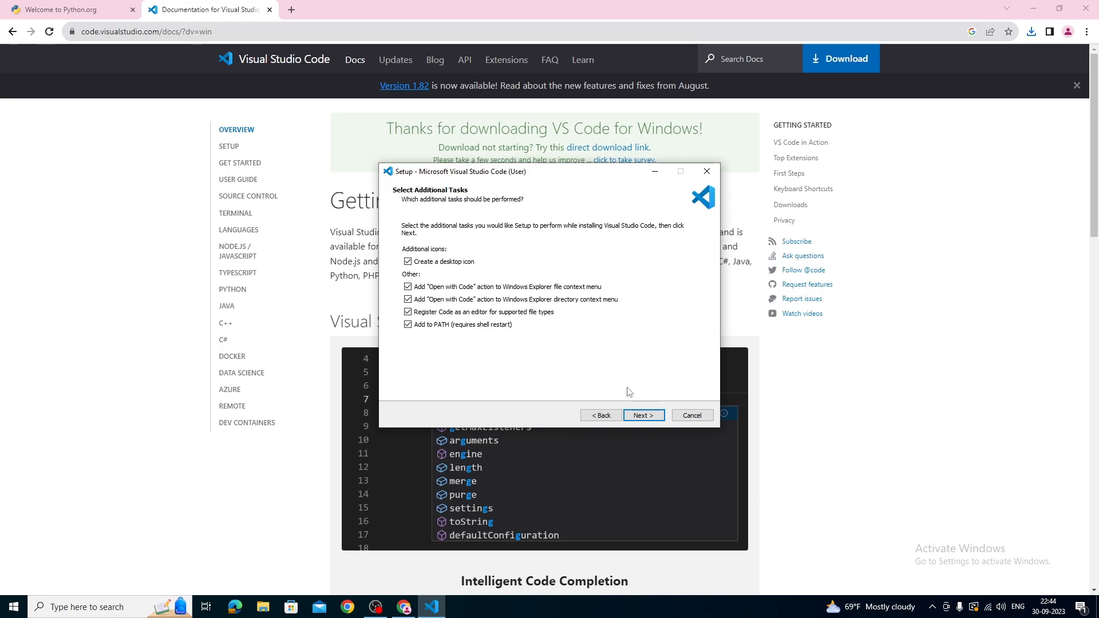
click(653, 421)
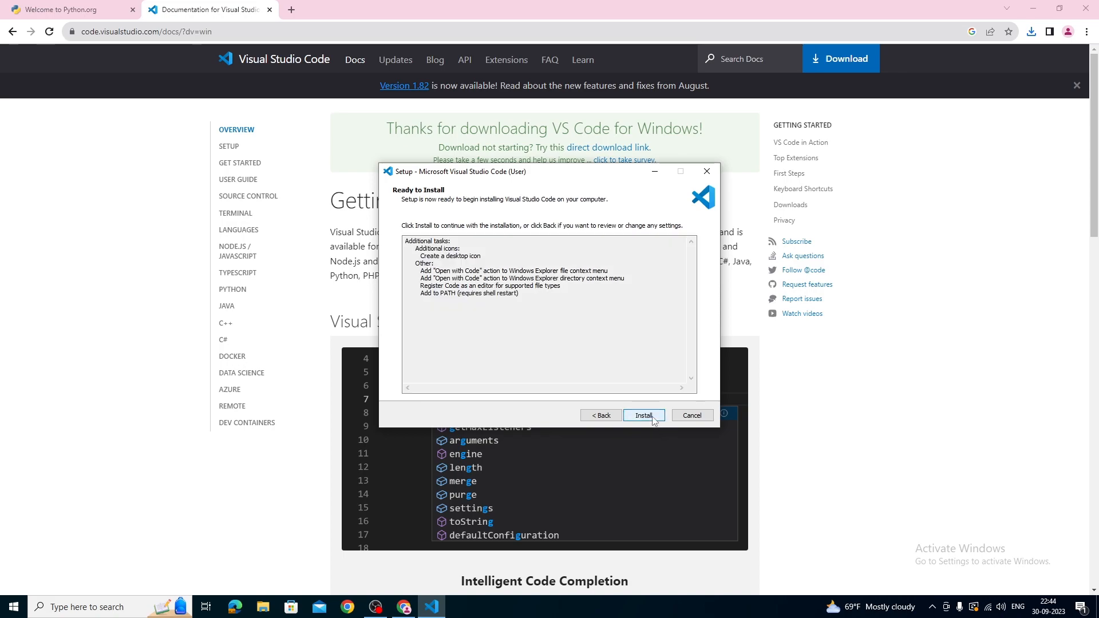
click(643, 416)
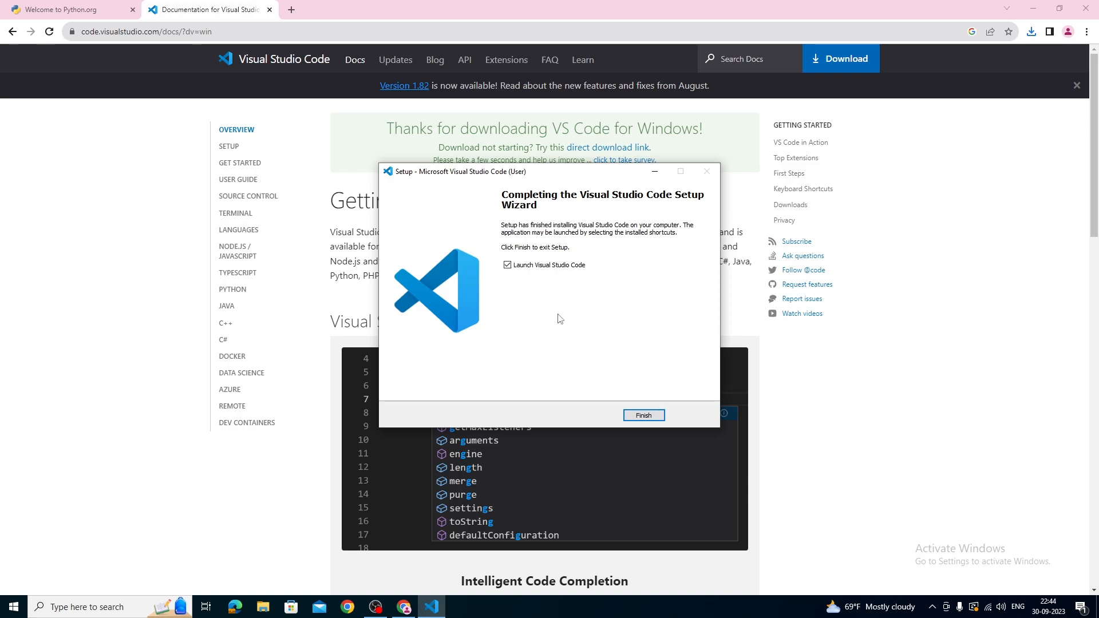
click(644, 415)
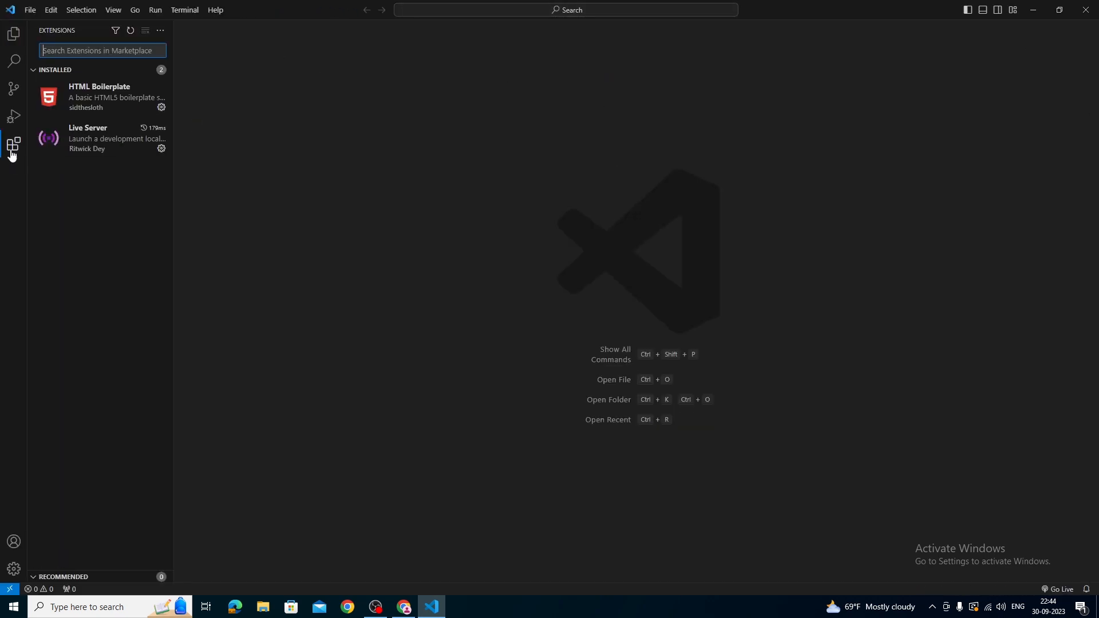
Search the Visual Studio Code extensions for python, install Microsoft's Python extension, and view and close its details page.
click(14, 153)
click(14, 150)
text(python)
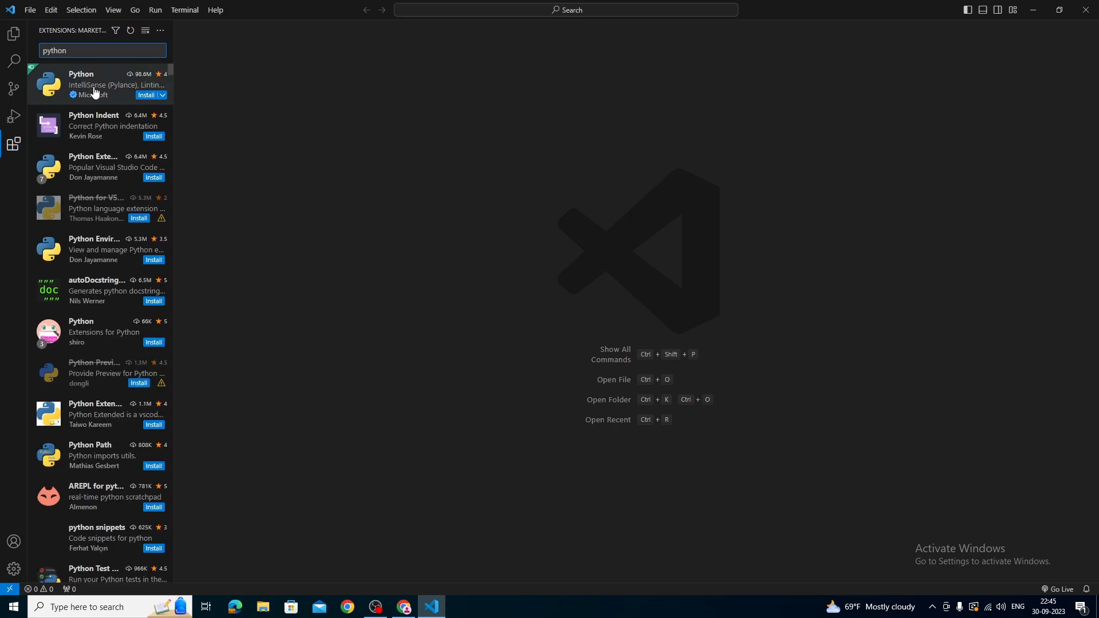
mouse_move(95, 93)
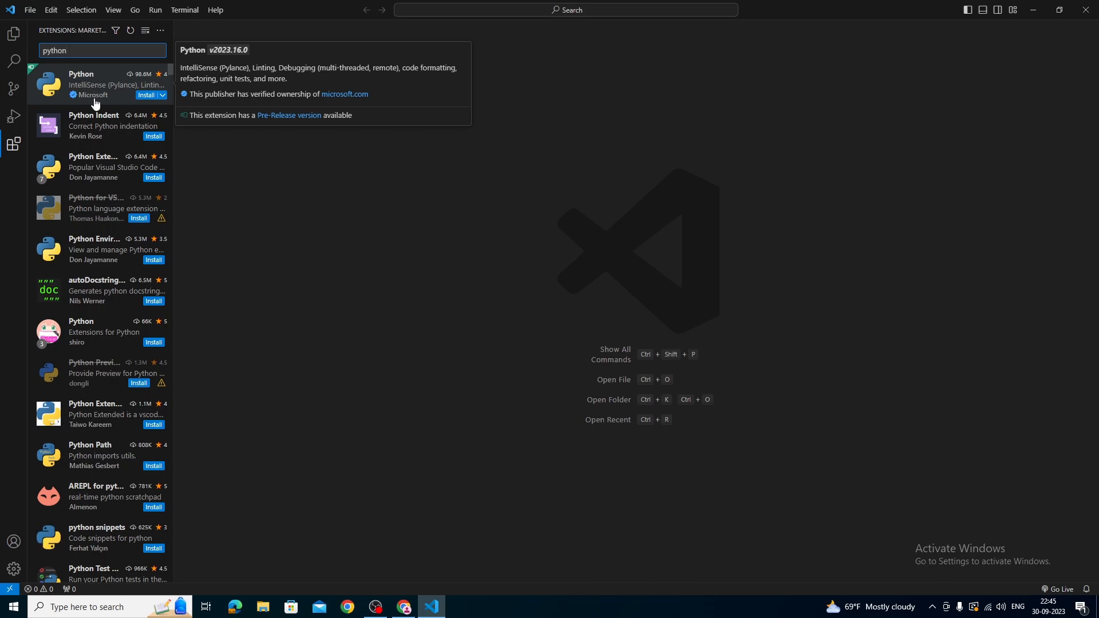
click(151, 95)
click(115, 81)
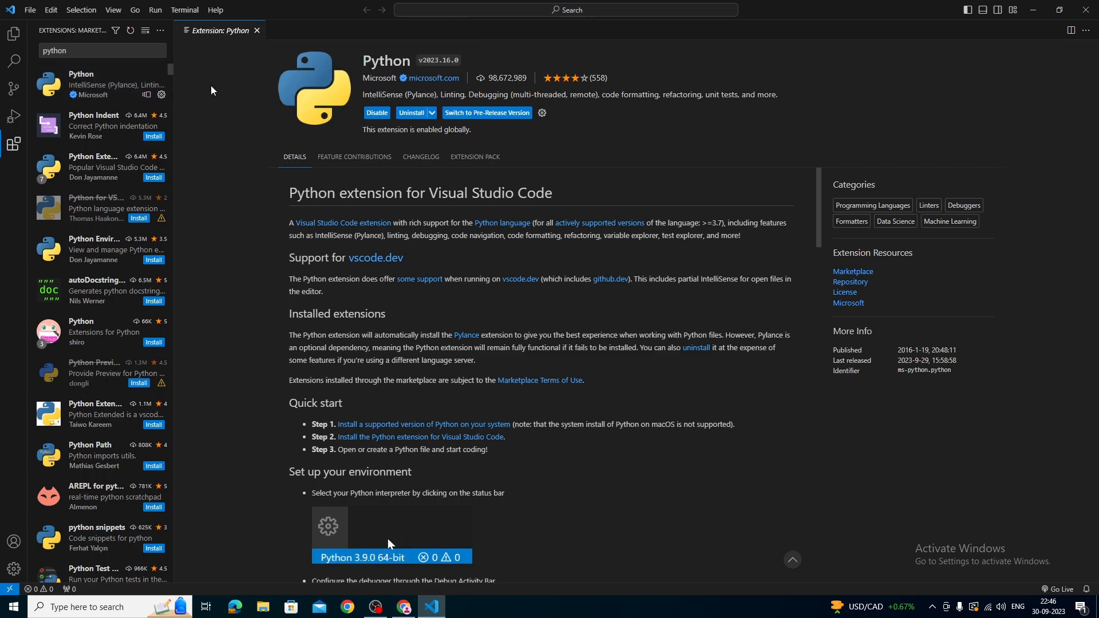
click(257, 30)
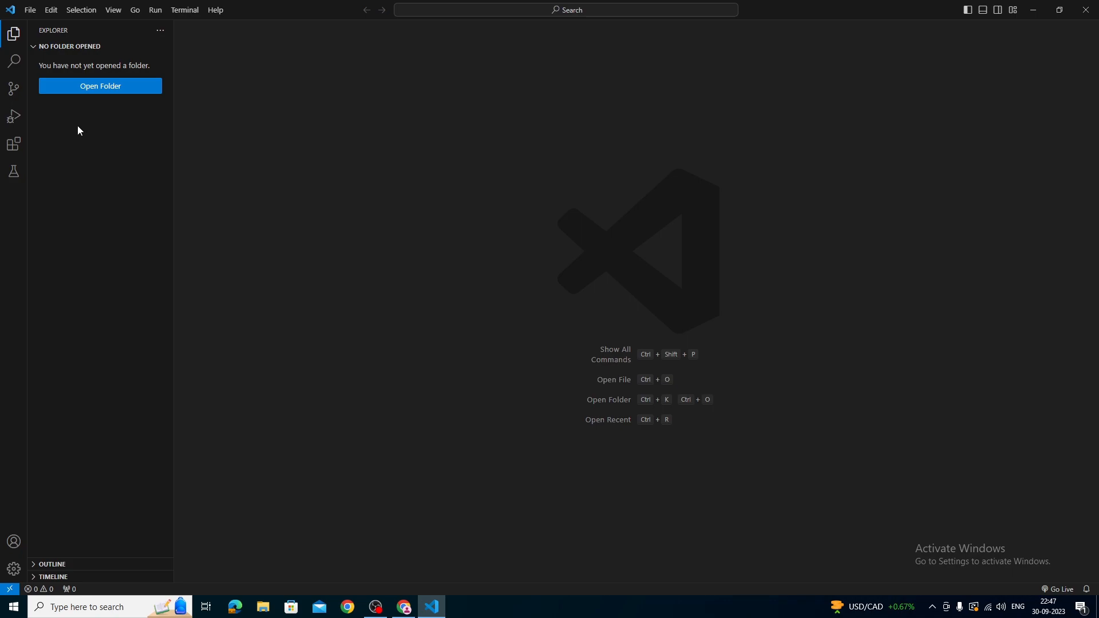
Create a new untitled text file and set its language mode to Python.
click(32, 13)
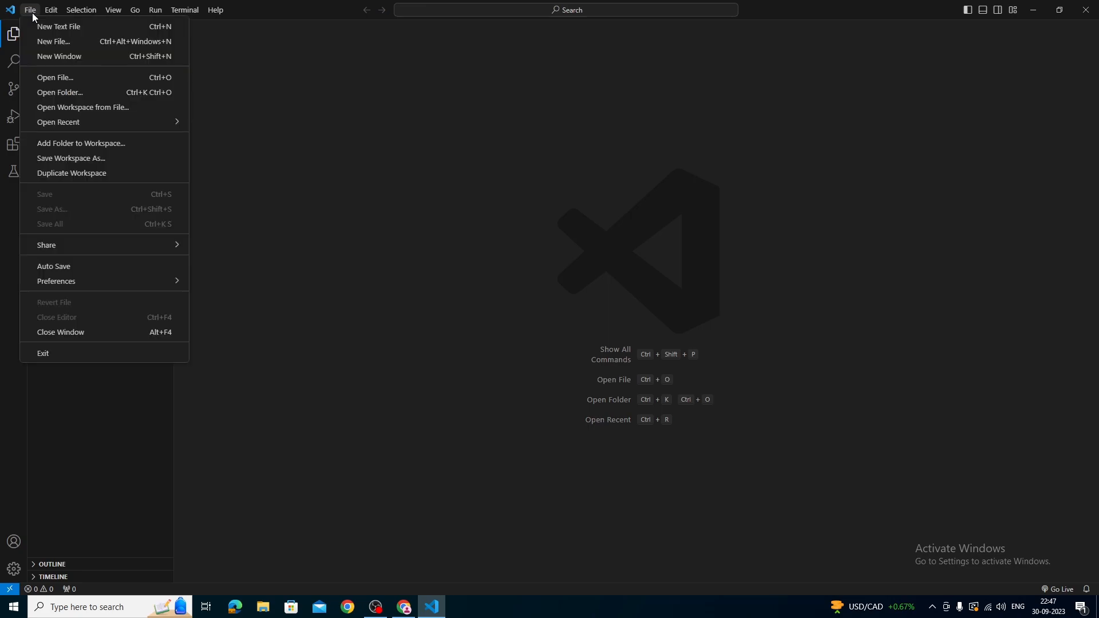
click(108, 32)
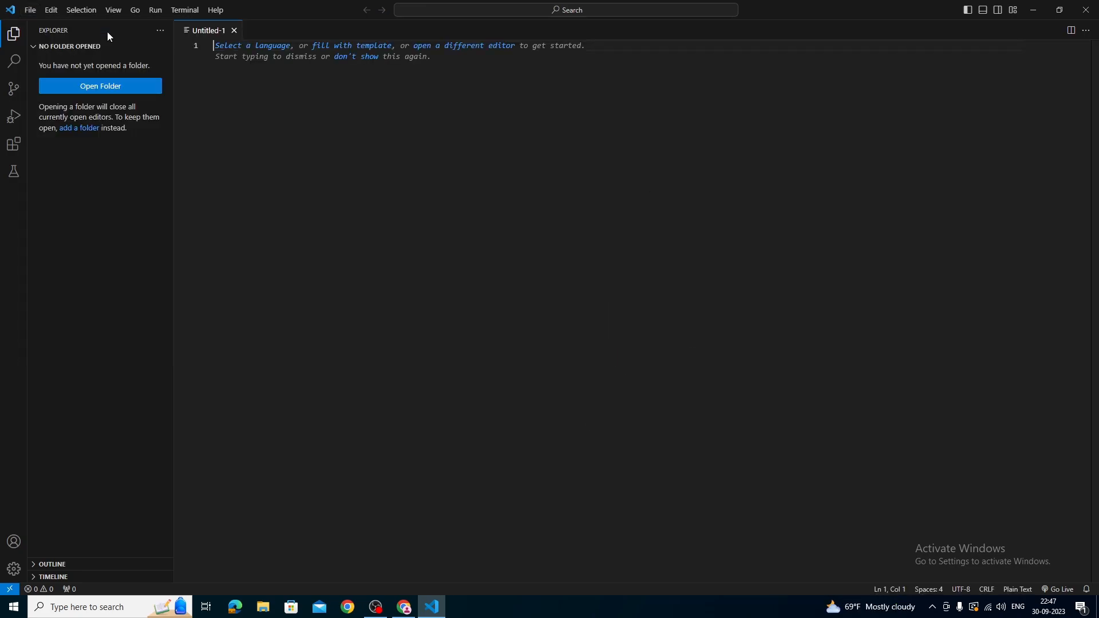
click(267, 49)
text(python)
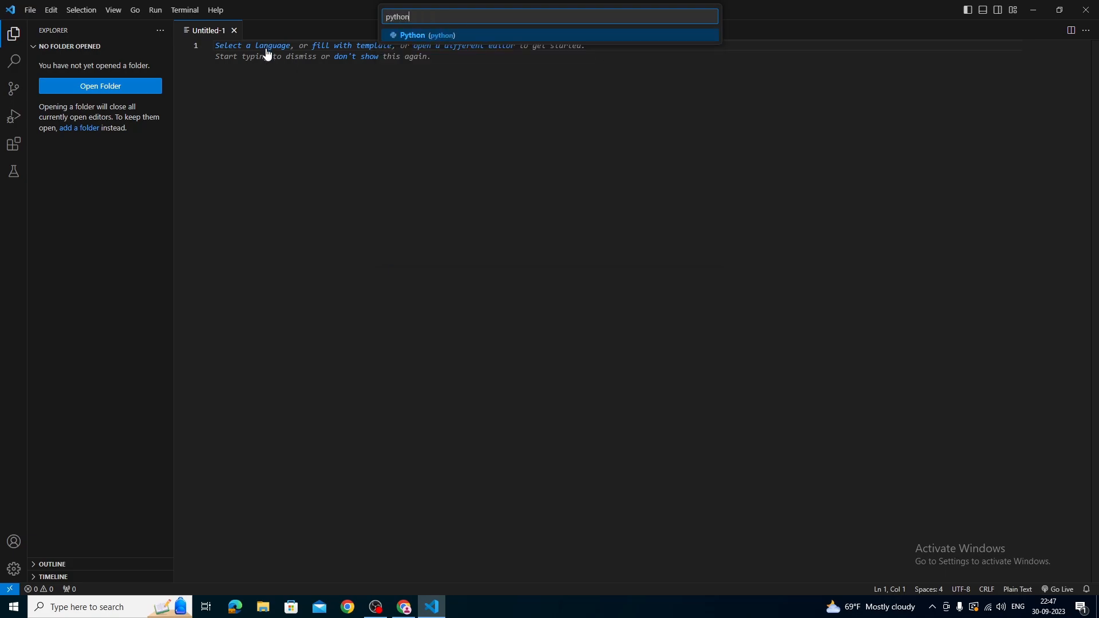
click(433, 37)
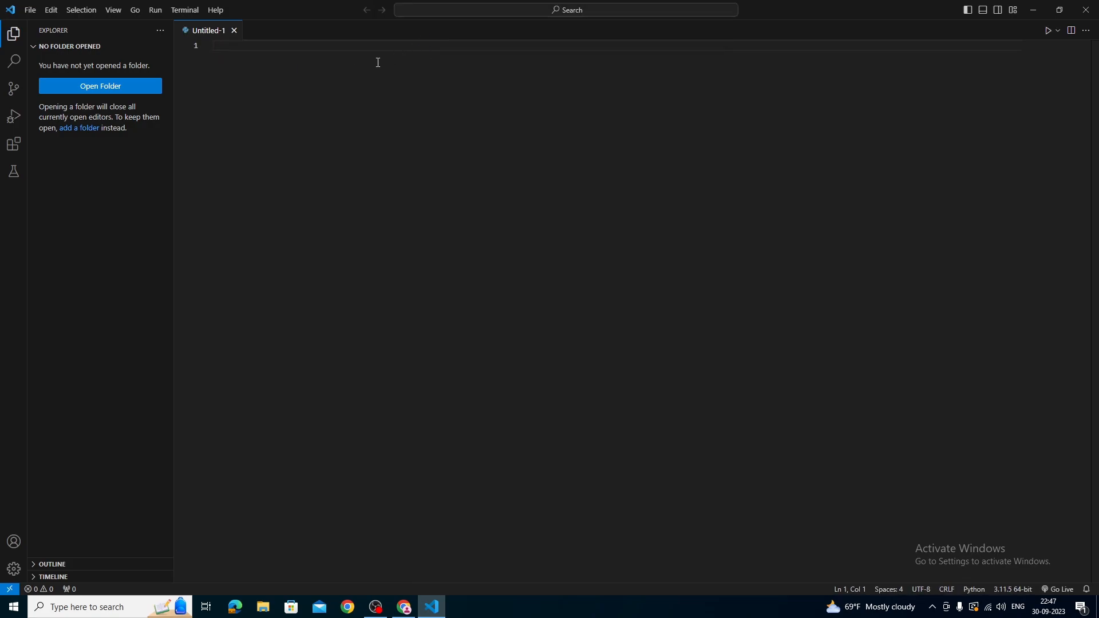
Write the statement print("Hello world") on the first line of the new Python file.
text(print)
key(Return)
text(("Hello wor)
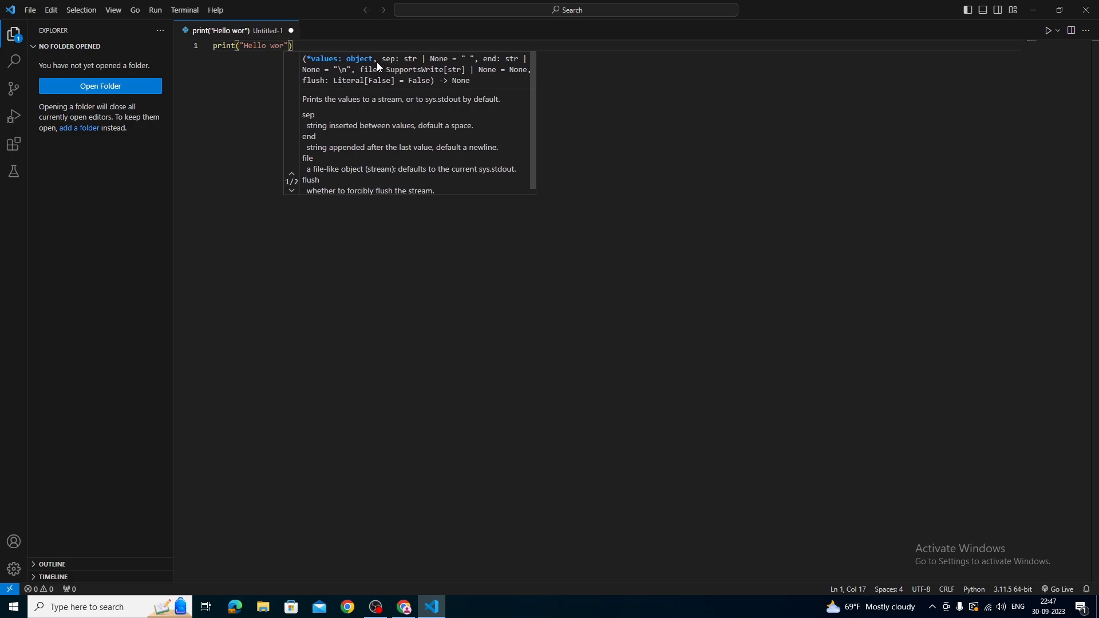
text(ld)
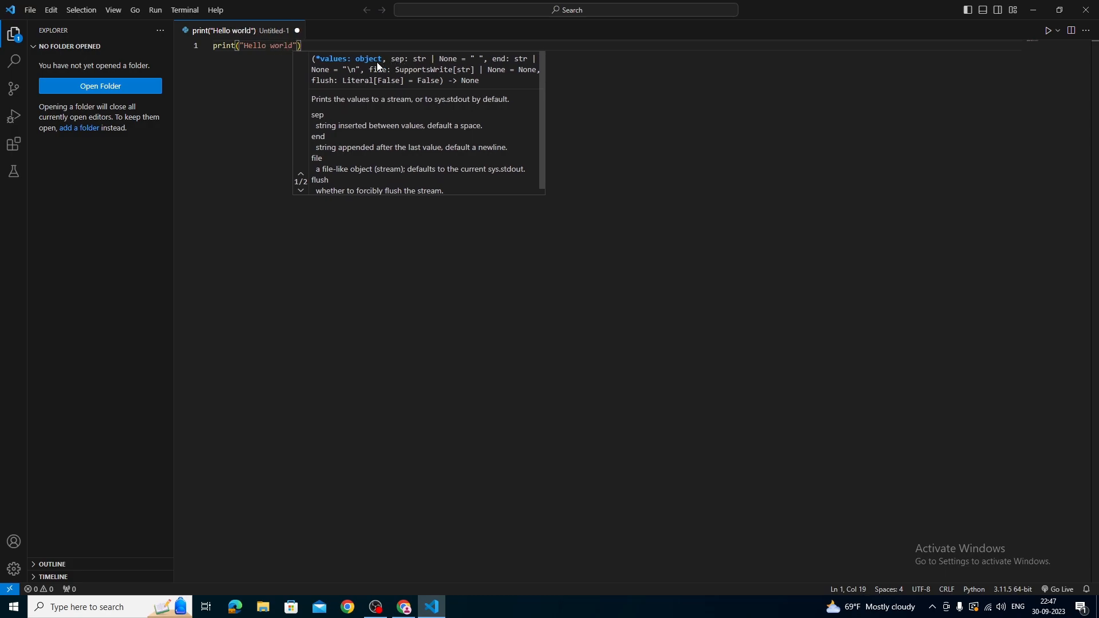
text("))
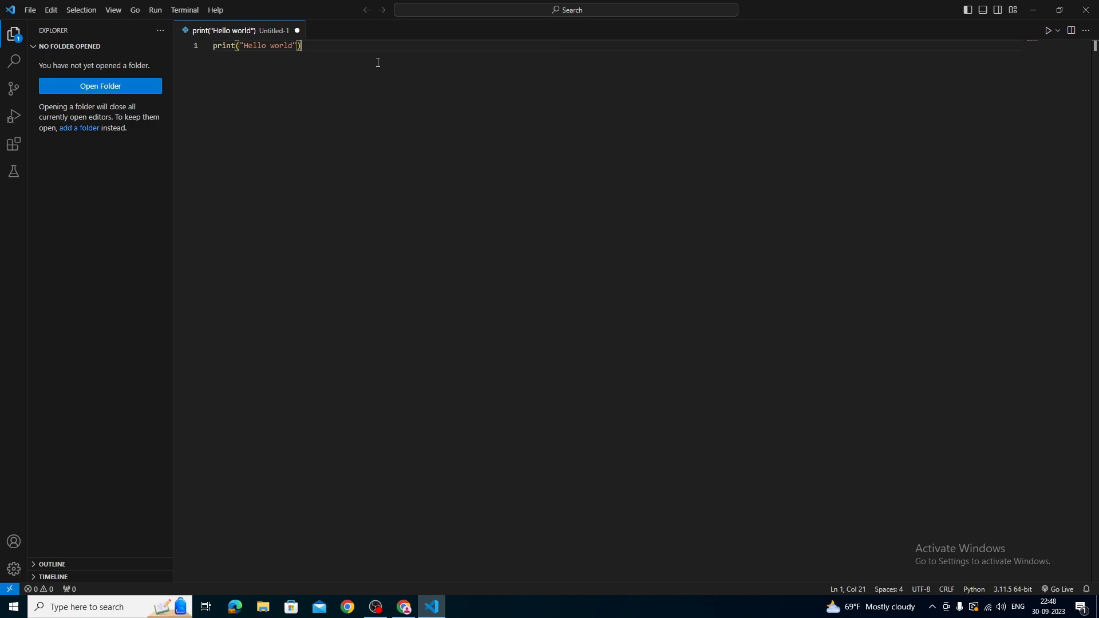
Save the script as a Python file named first in the mypage folder under Downloads.
key(ctrl+s)
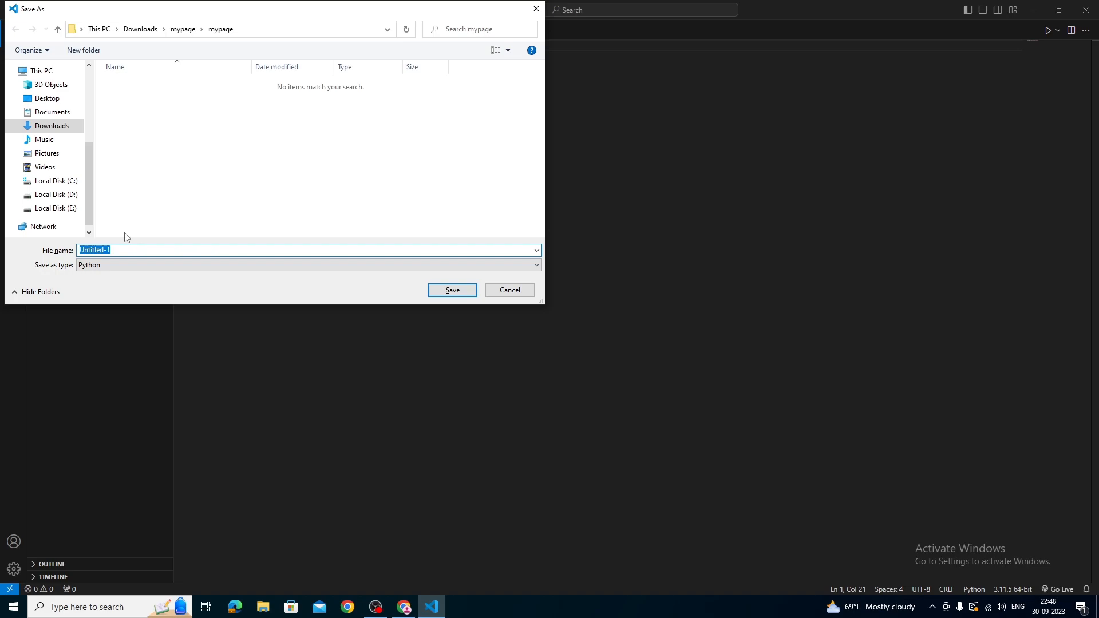
text(ha)
key(BackSpace)
text(fis)
text(rst.py)
key(Return)
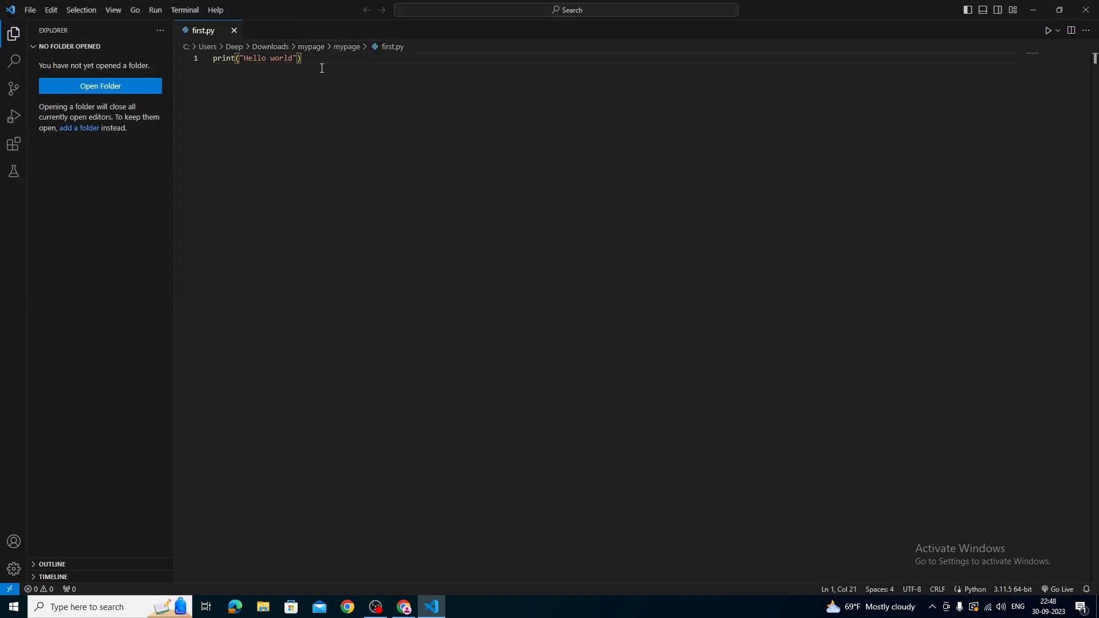
Start debugging first.py with the Python File debug configuration and focus the terminal showing its output.
click(150, 15)
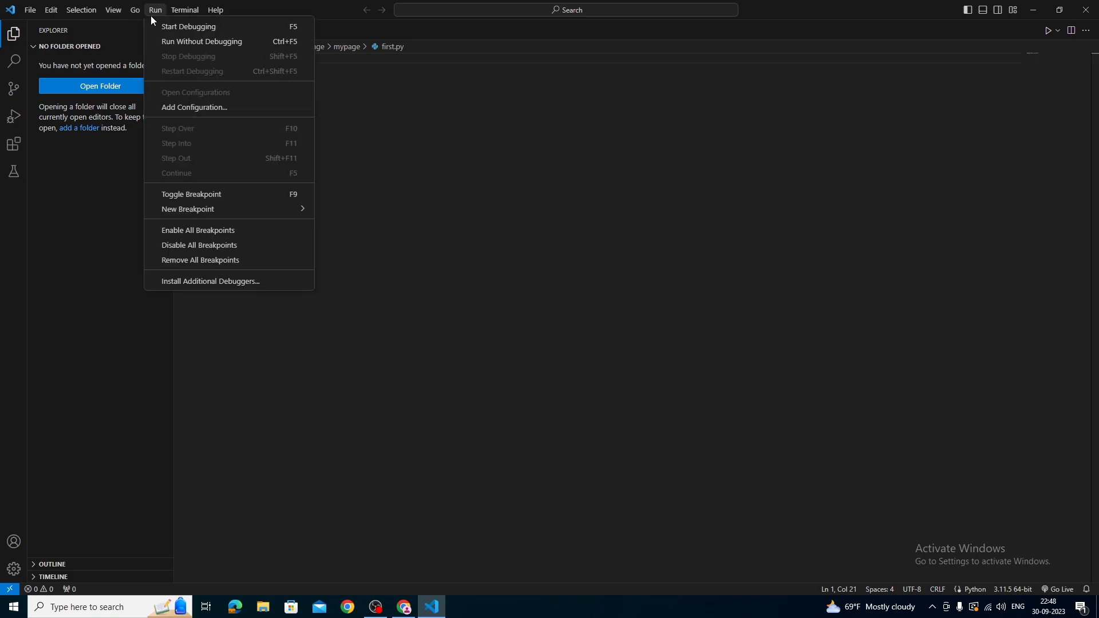
click(161, 28)
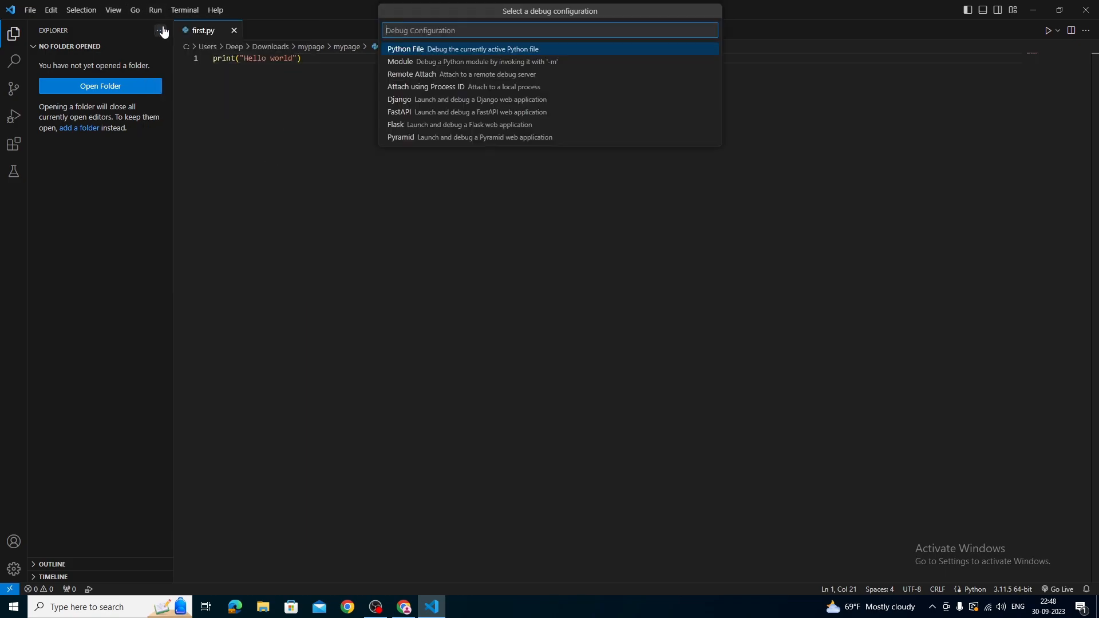
click(407, 50)
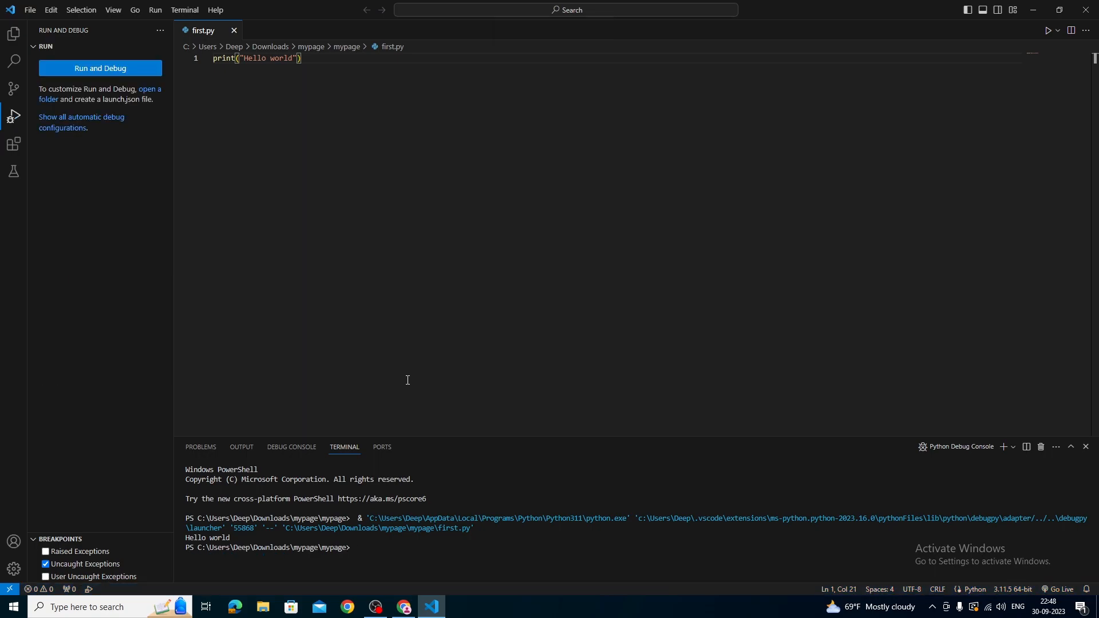
click(249, 536)
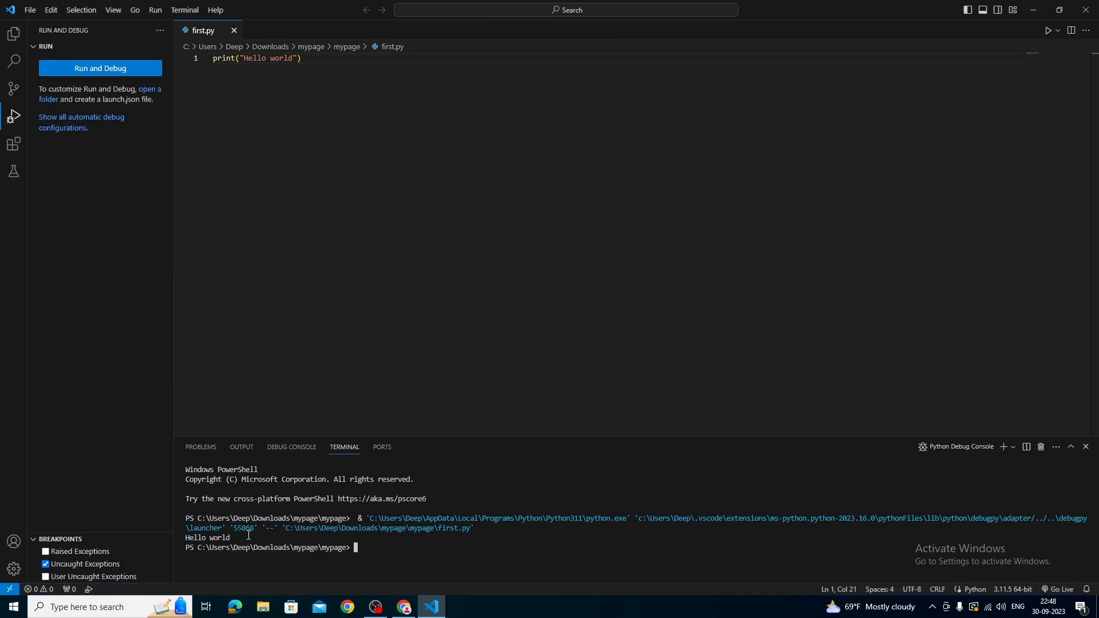